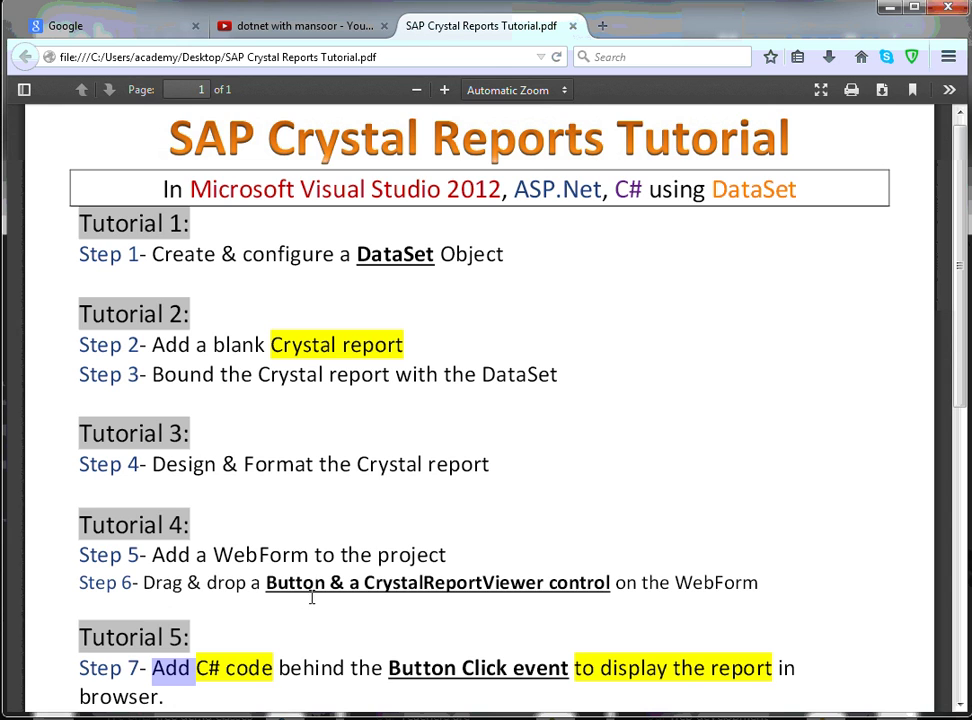
pyautogui.doubleClick(395, 589)
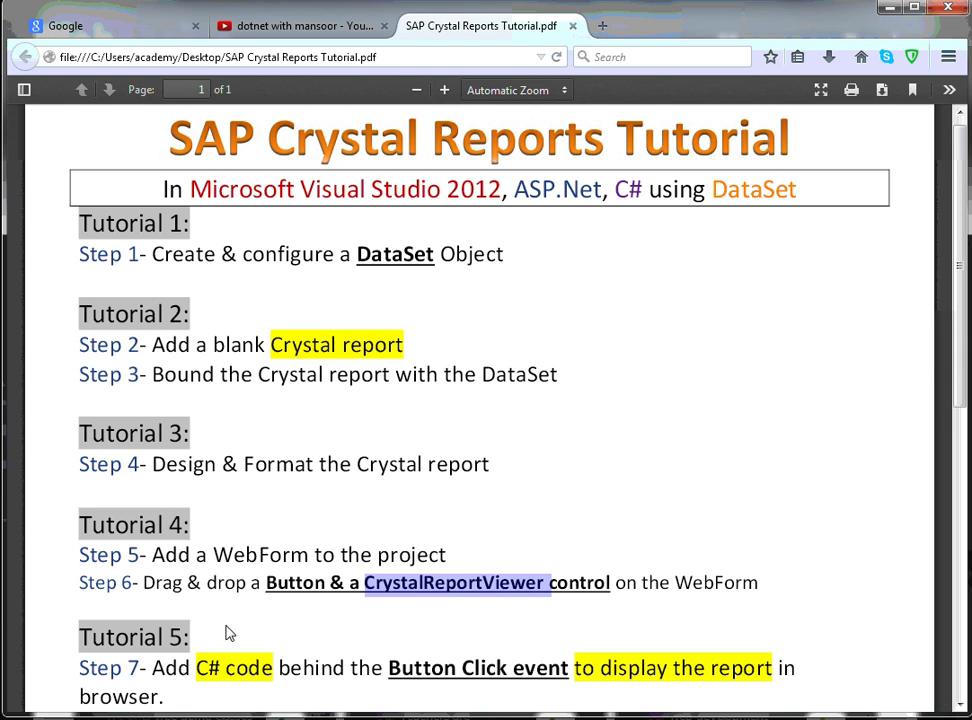
pyautogui.doubleClick(176, 637)
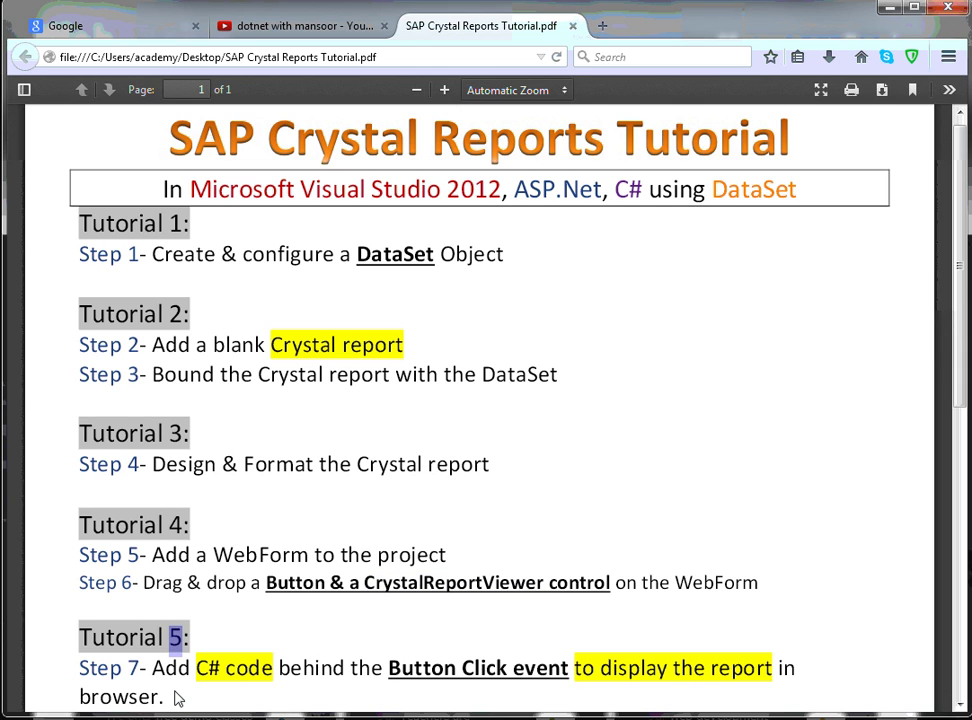
pyautogui.doubleClick(172, 670)
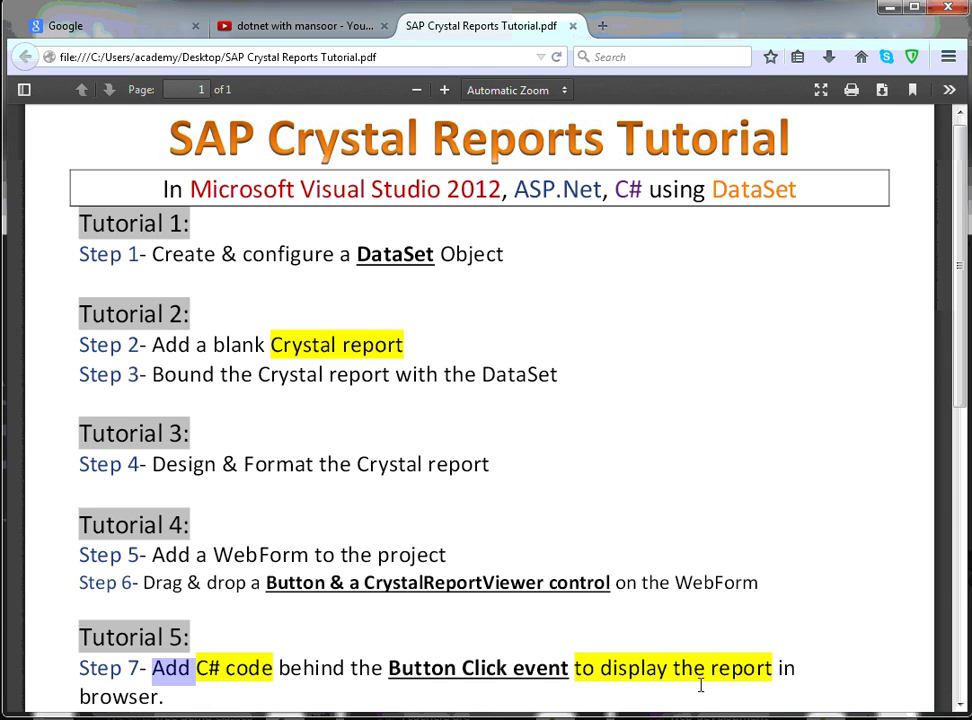
pyautogui.click(213, 703)
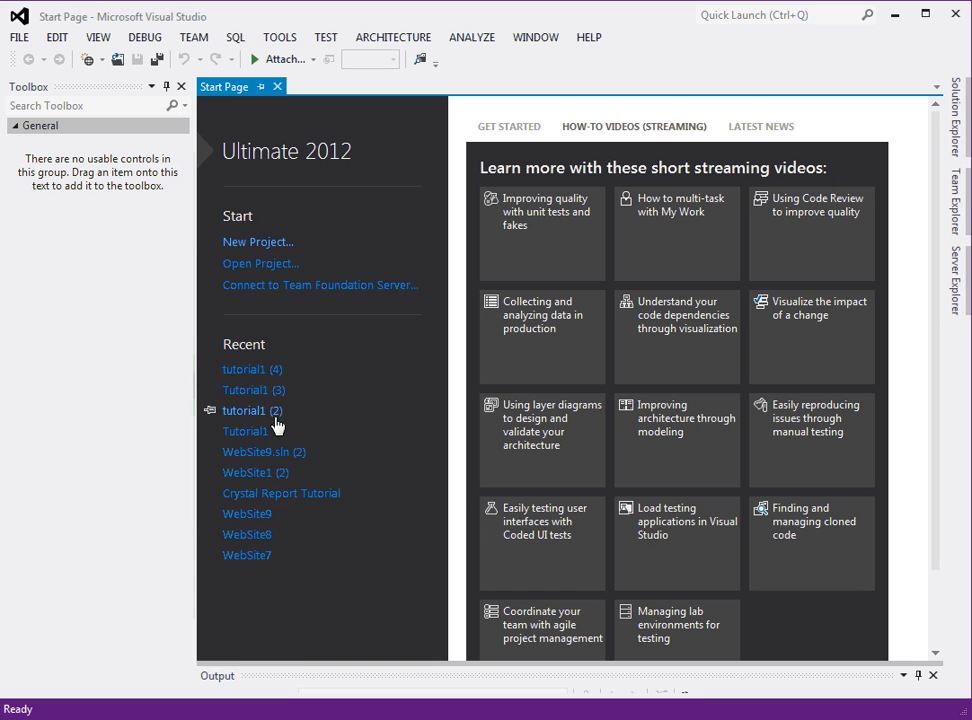
# Create a Visual C# ASP.NET Empty Web Site at E:\Crystal Report Tutorial\Tutorial1 and show its files in Solution Explorer.
pyautogui.click(16, 37)
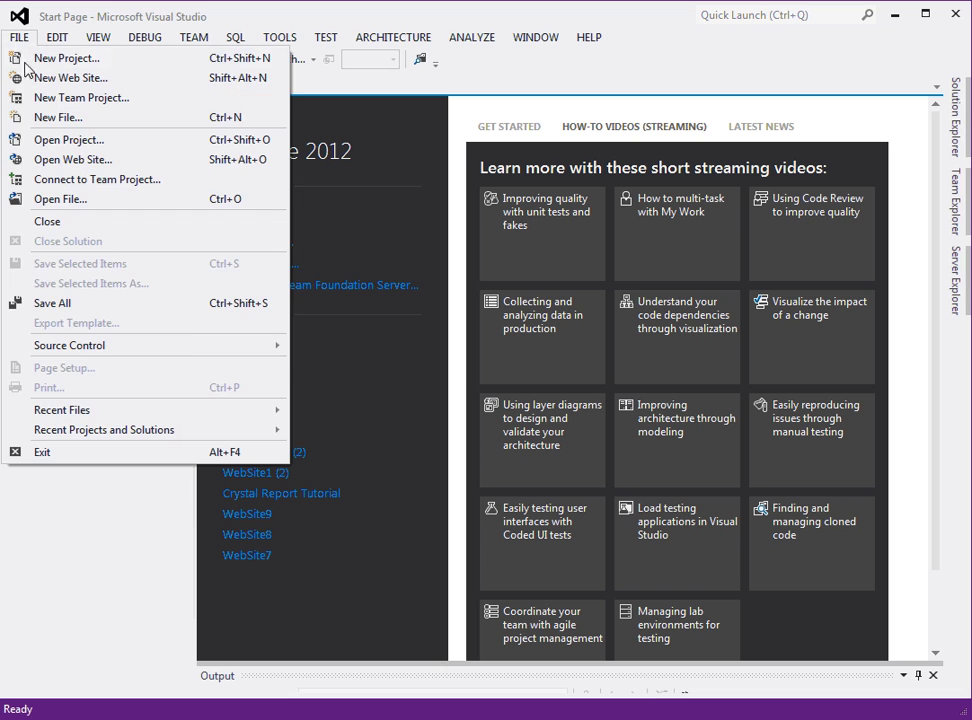
pyautogui.click(105, 78)
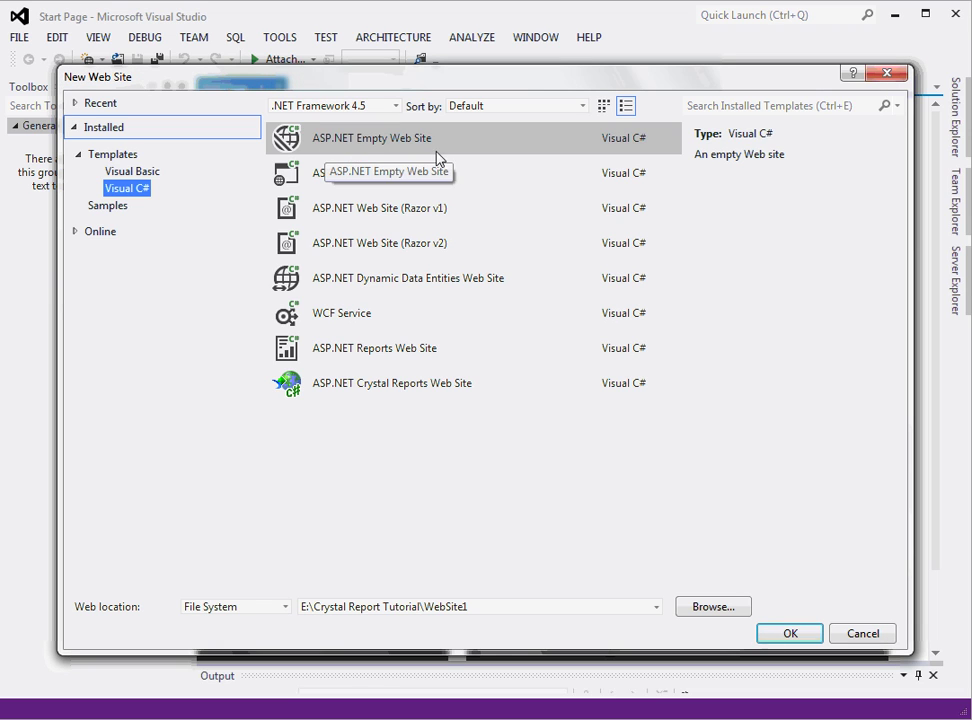
pyautogui.click(395, 612)
pyautogui.click(432, 609)
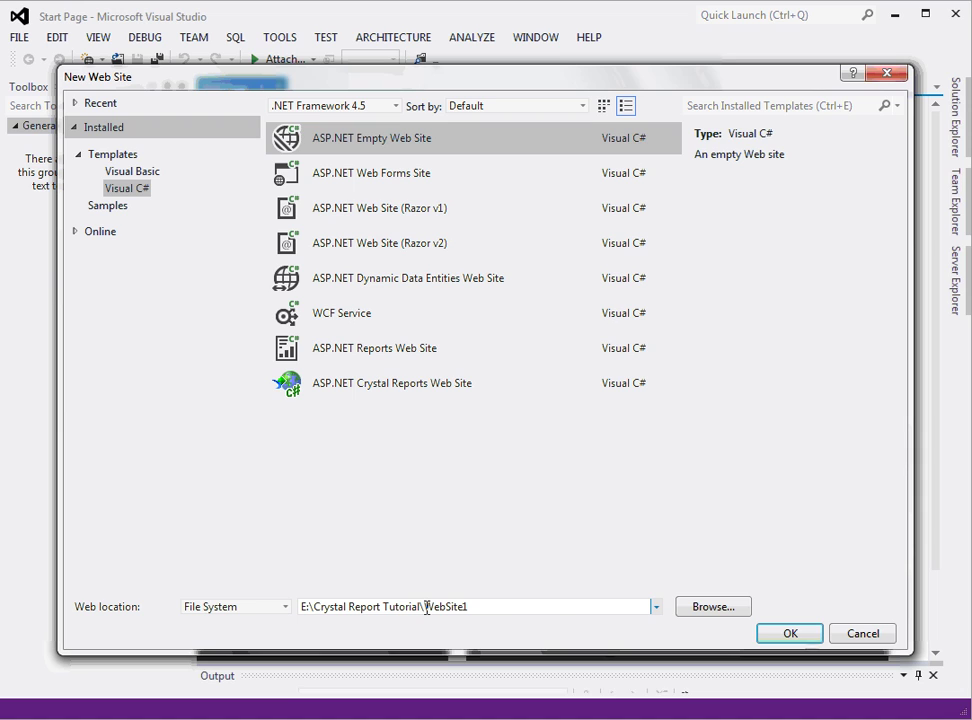
pyautogui.moveTo(426, 607); pyautogui.dragTo(530, 606)
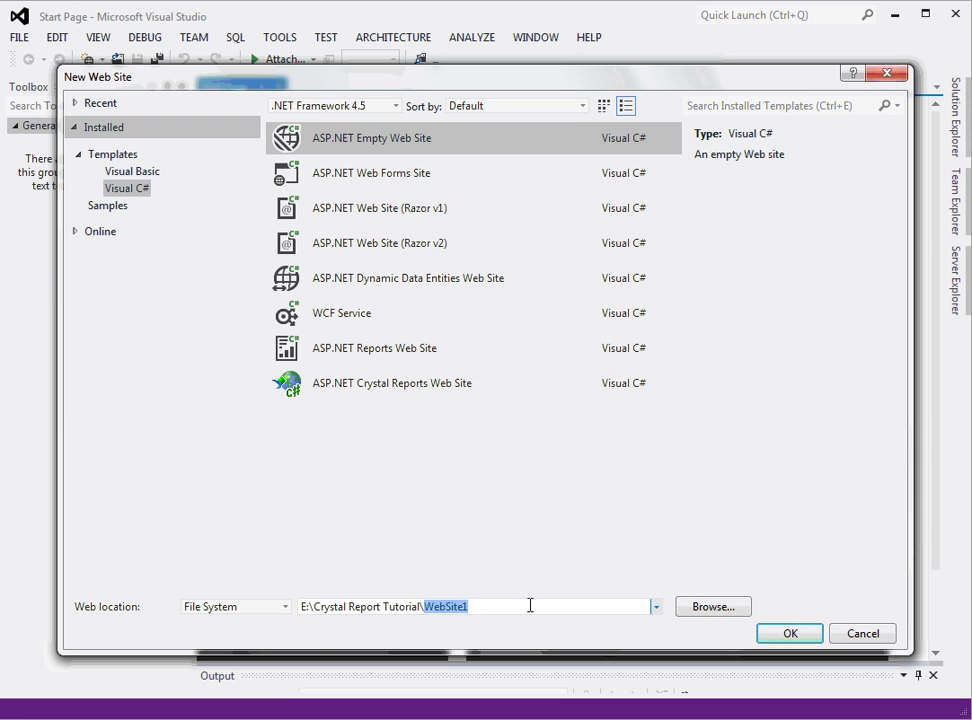
pyautogui.write('Tutorial')
pyautogui.click(790, 636)
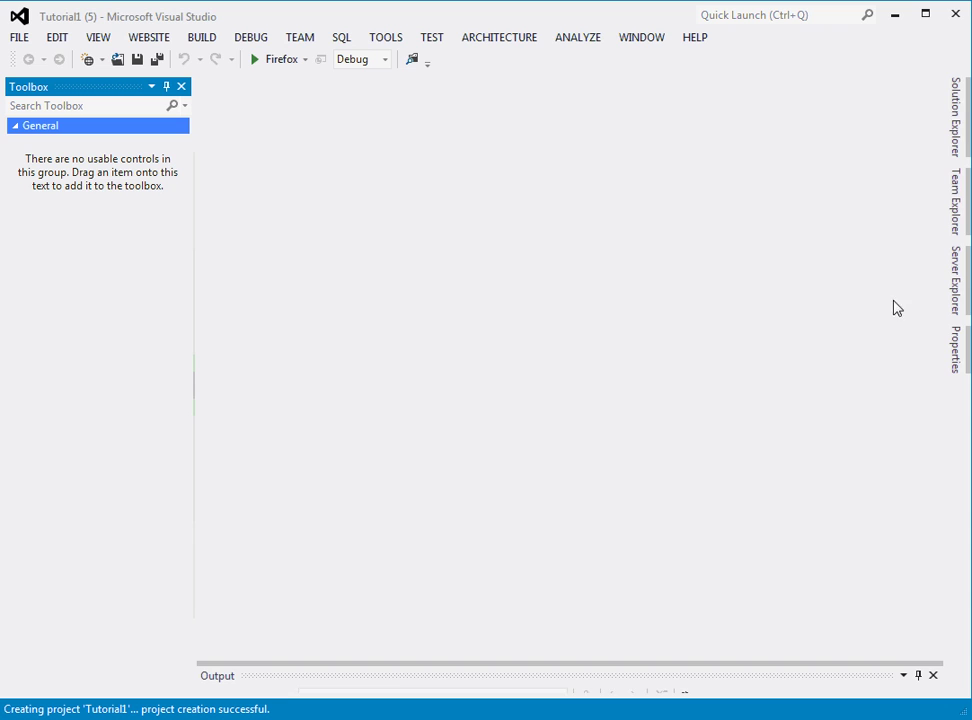
pyautogui.click(957, 147)
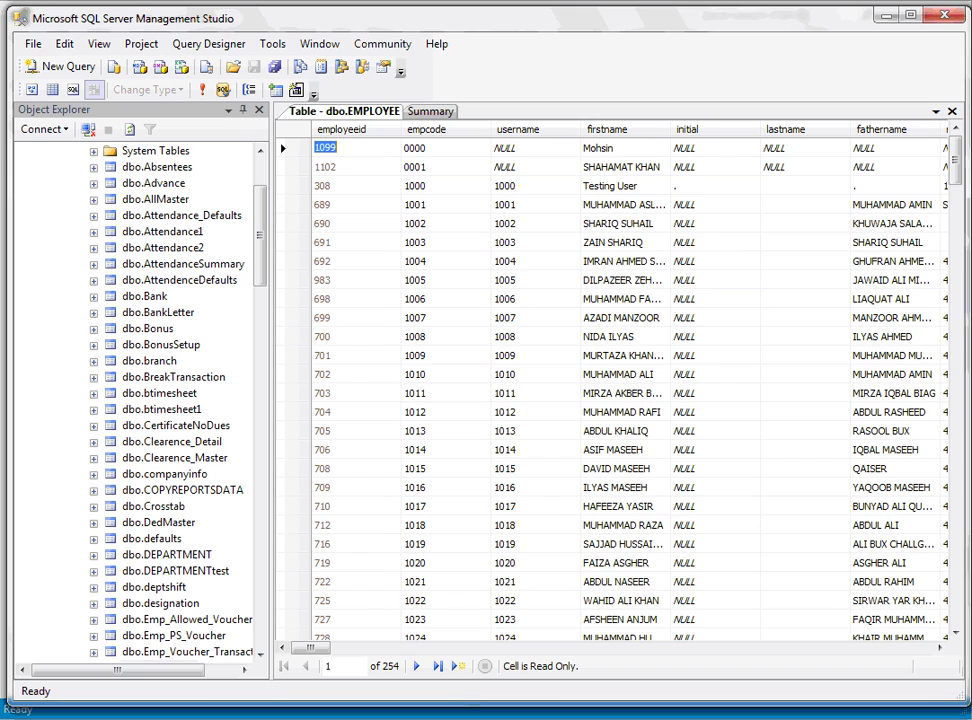
# Switch to SQL Server Management Studio and examine the TACS database's table list and the records of the EMPLOYEE table.
pyautogui.moveTo(257, 262); pyautogui.dragTo(260, 184)
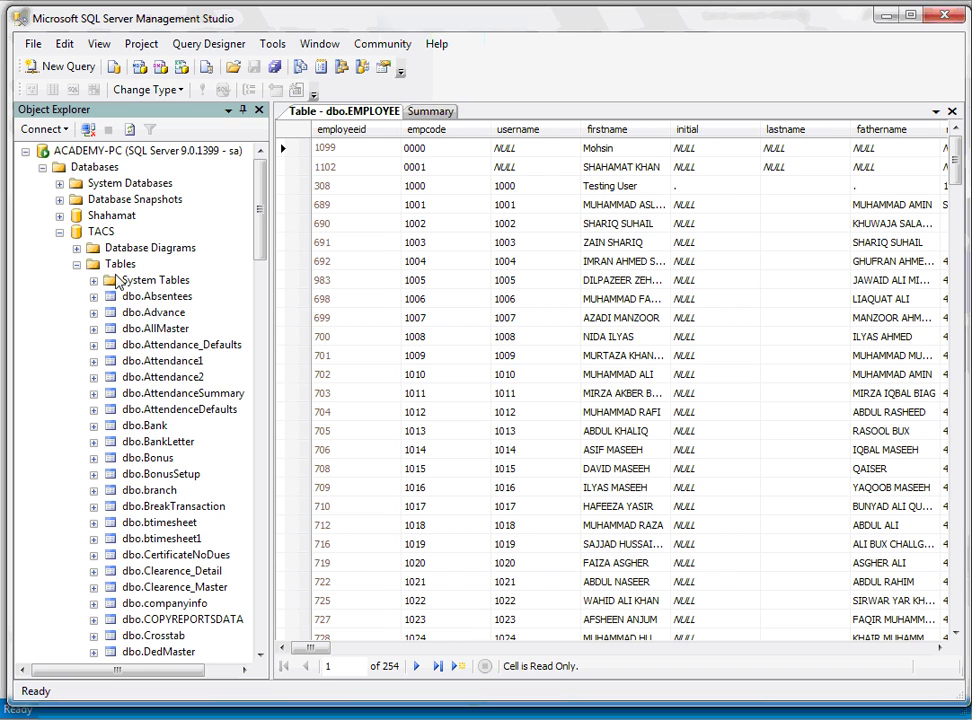
pyautogui.moveTo(259, 240); pyautogui.dragTo(265, 347)
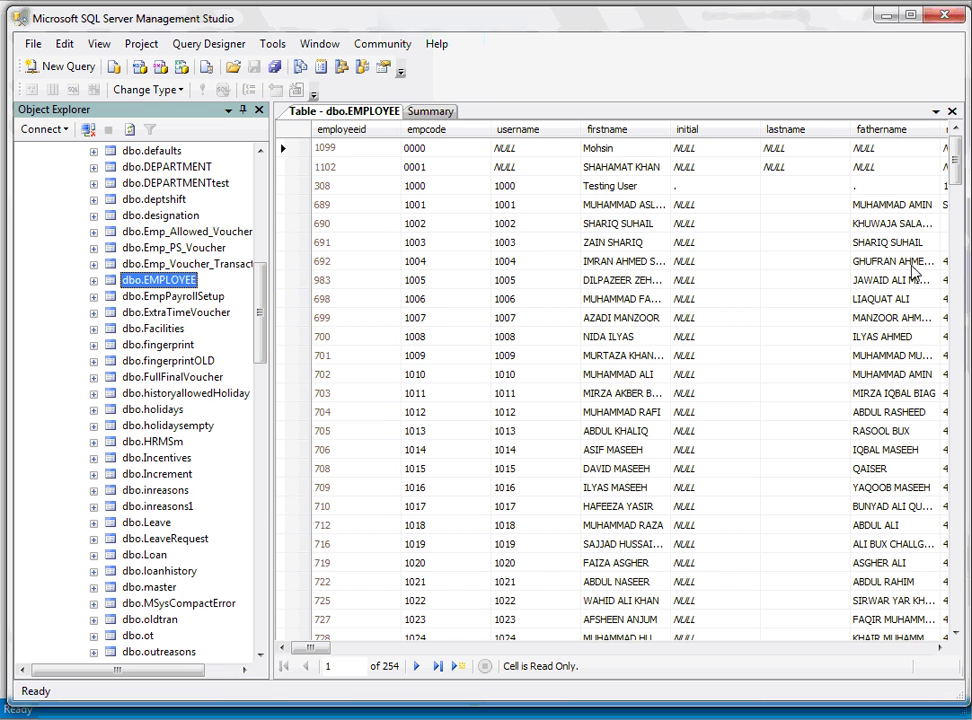
pyautogui.moveTo(323, 657)
pyautogui.mouseDown()
pyautogui.moveTo(940, 667)
pyautogui.moveTo(427, 647)
pyautogui.moveTo(312, 655)
pyautogui.mouseUp()
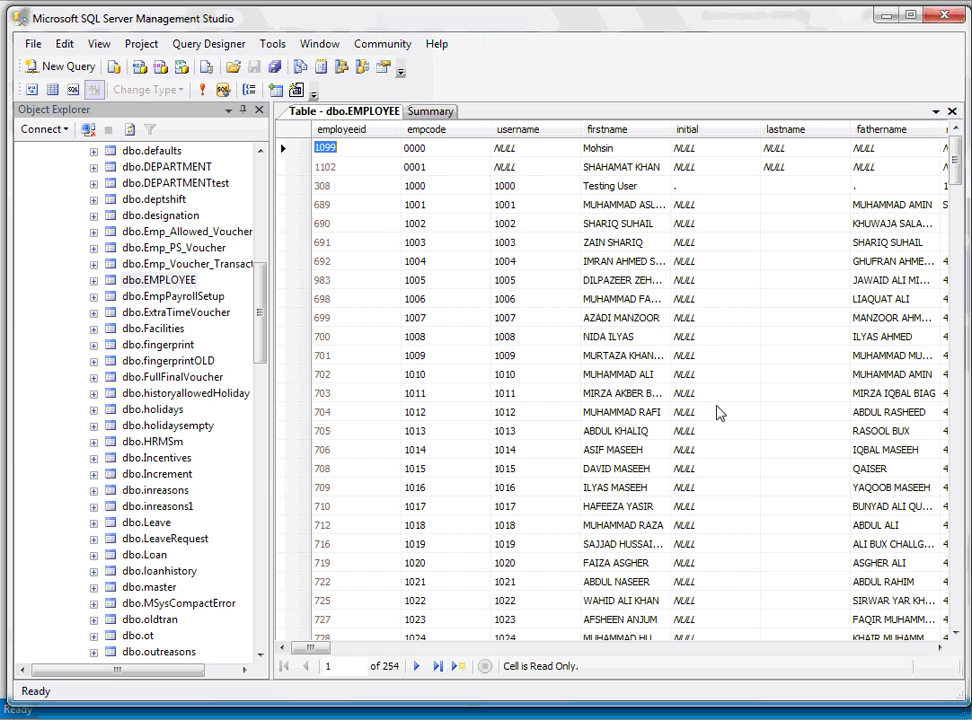
pyautogui.click(963, 285)
pyautogui.moveTo(957, 220); pyautogui.dragTo(957, 495)
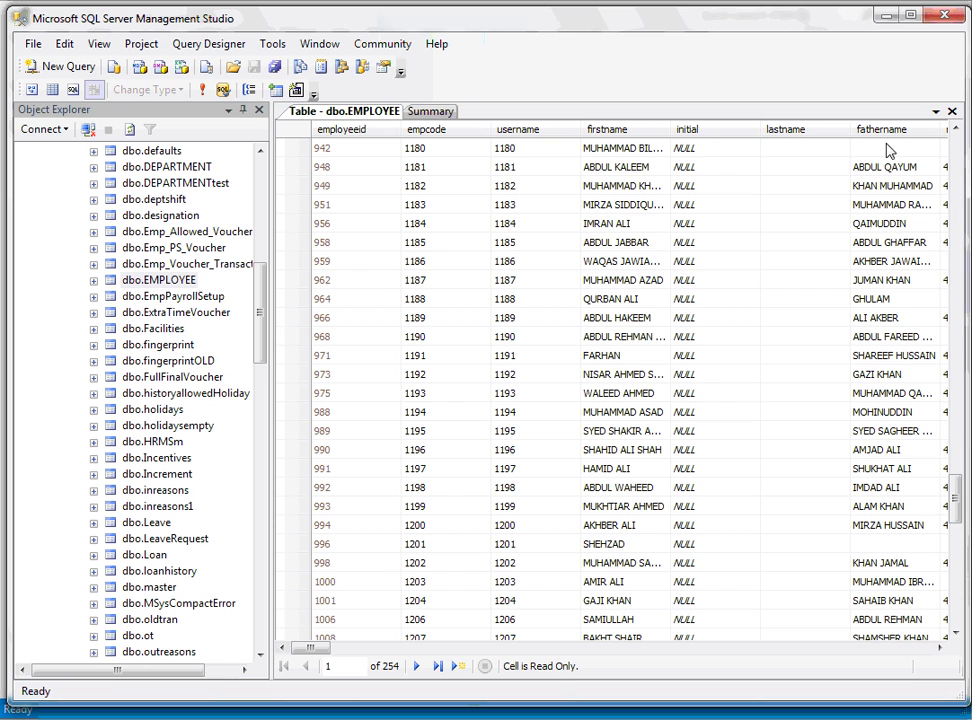
pyautogui.click(885, 15)
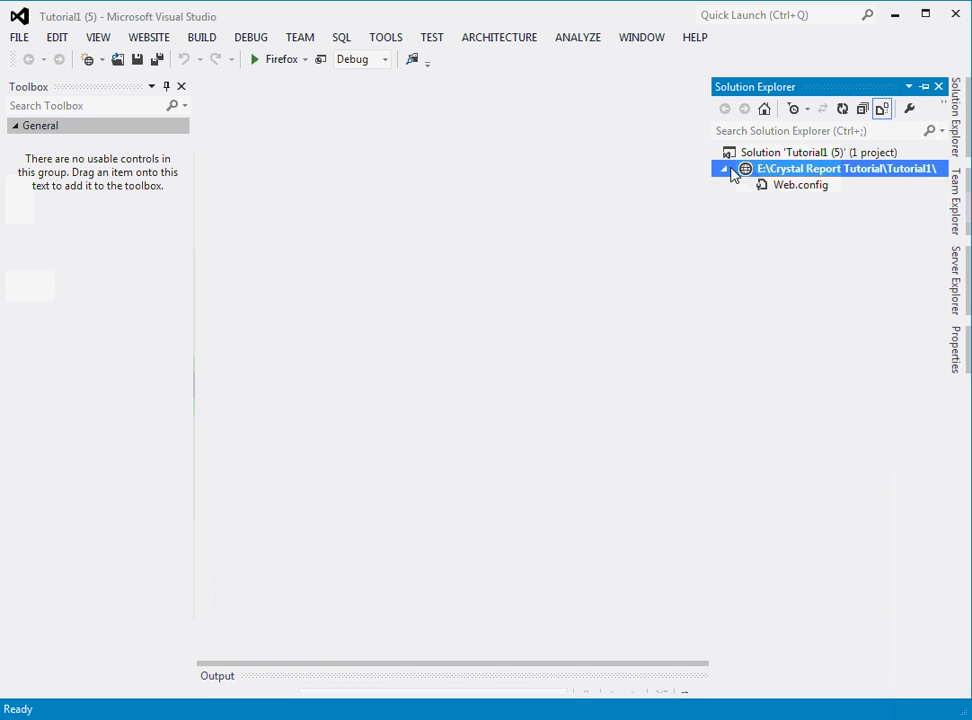
# Add a DataSet item named DataSetEmp.xsd to the Tutorial1 web site, placing it in the App_Code folder.
pyautogui.rightClick(778, 172)
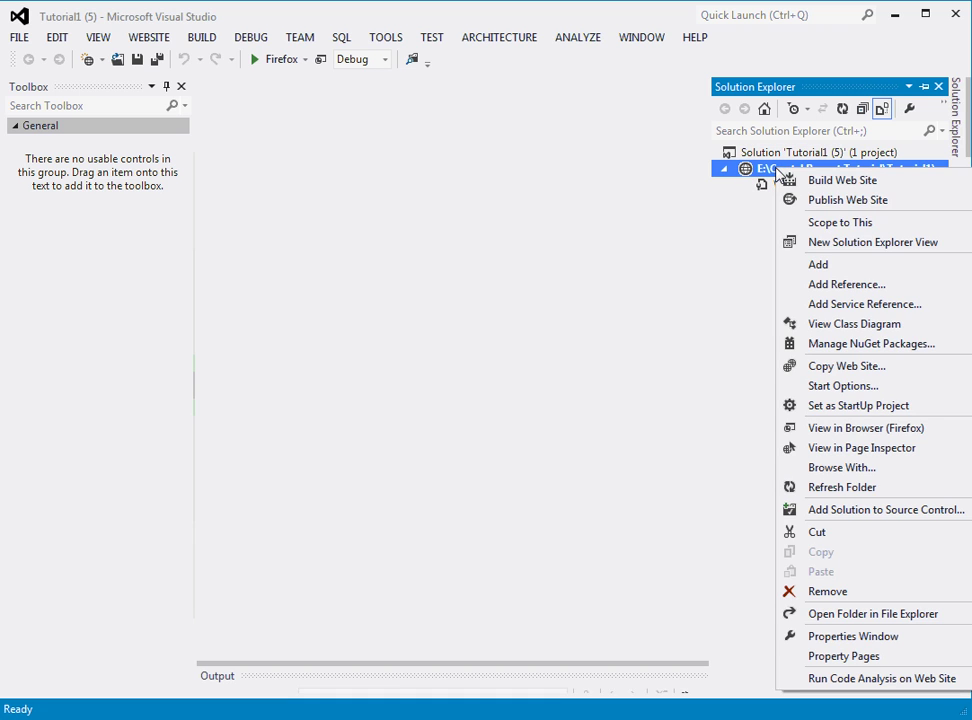
pyautogui.moveTo(818, 266)
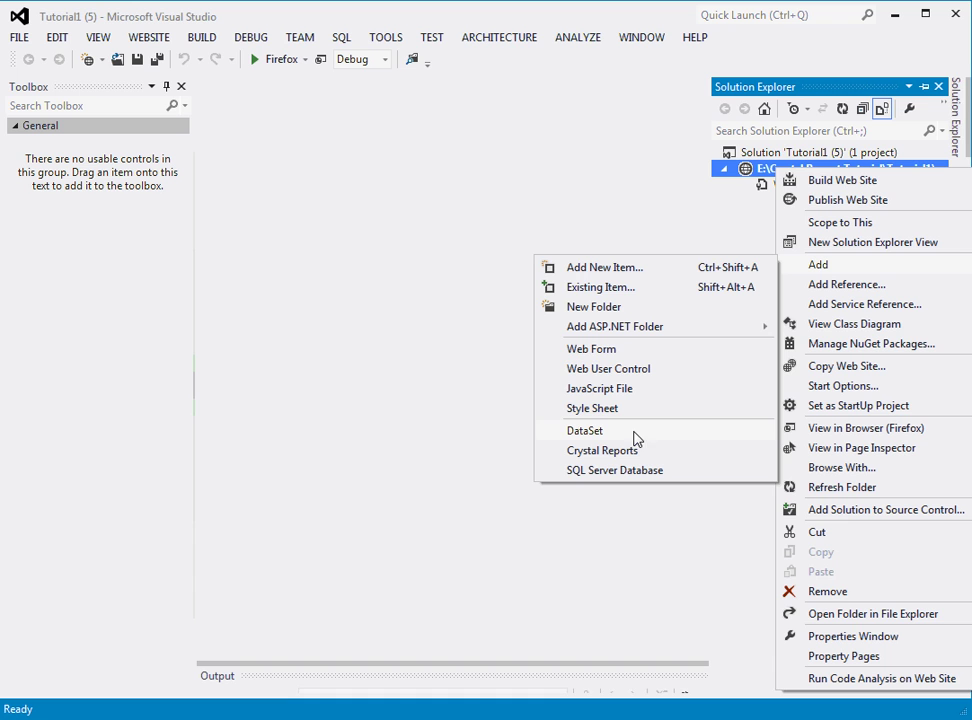
pyautogui.click(622, 272)
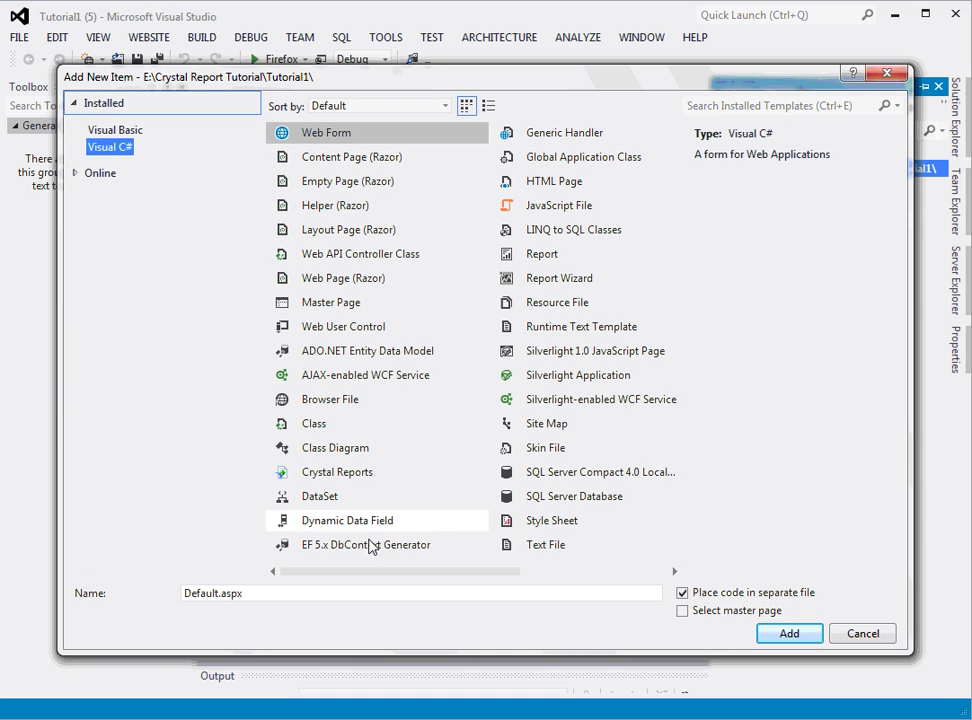
pyautogui.click(331, 503)
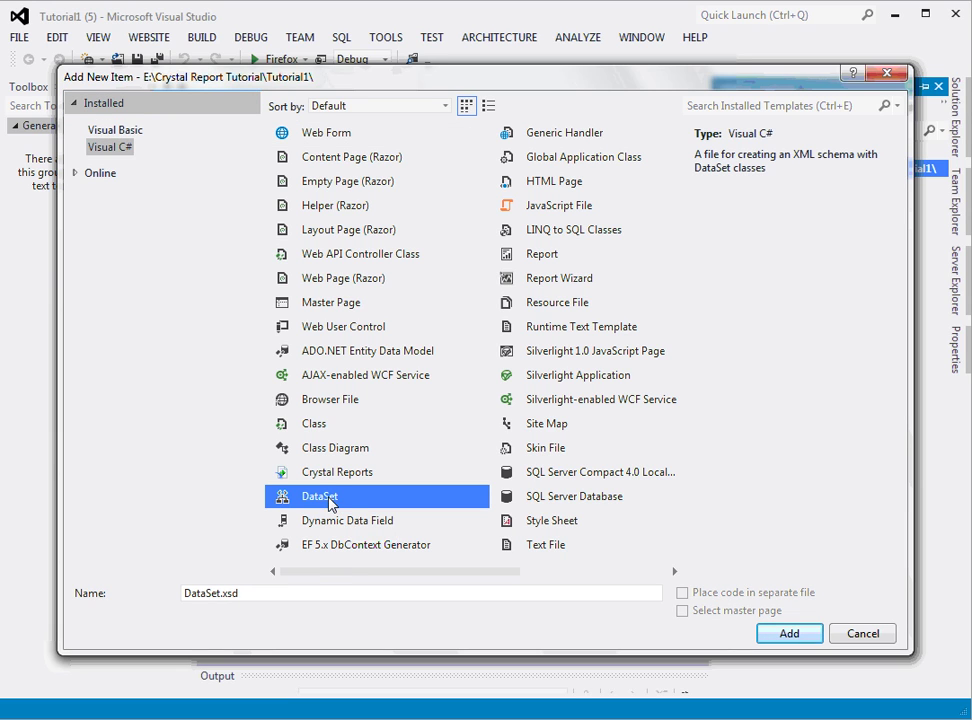
pyautogui.click(222, 595)
pyautogui.write('E')
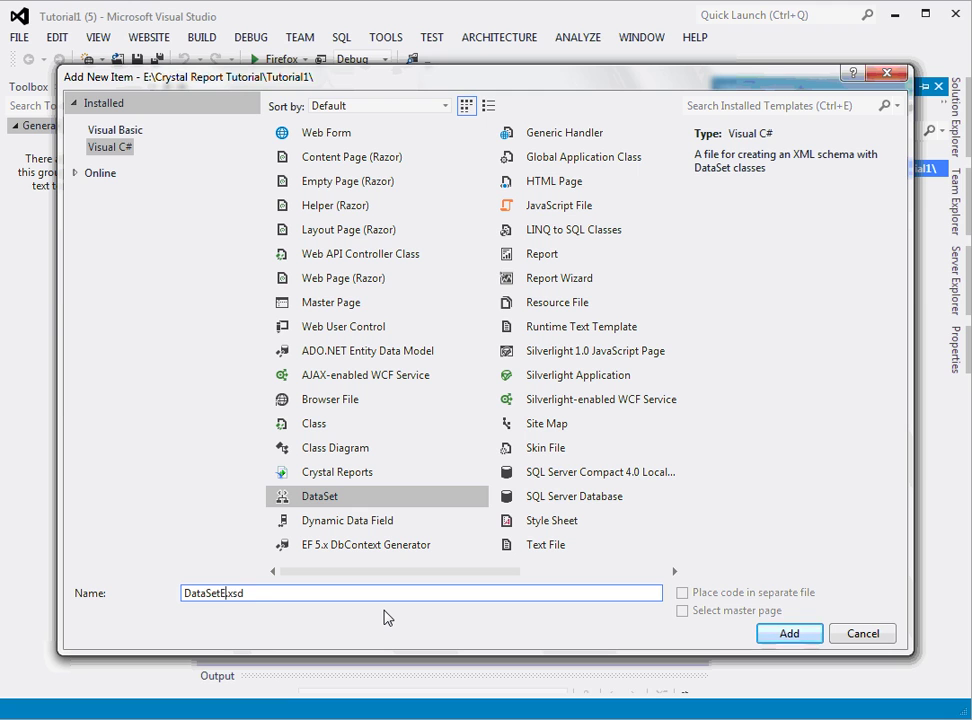
pyautogui.write('mp')
pyautogui.click(789, 633)
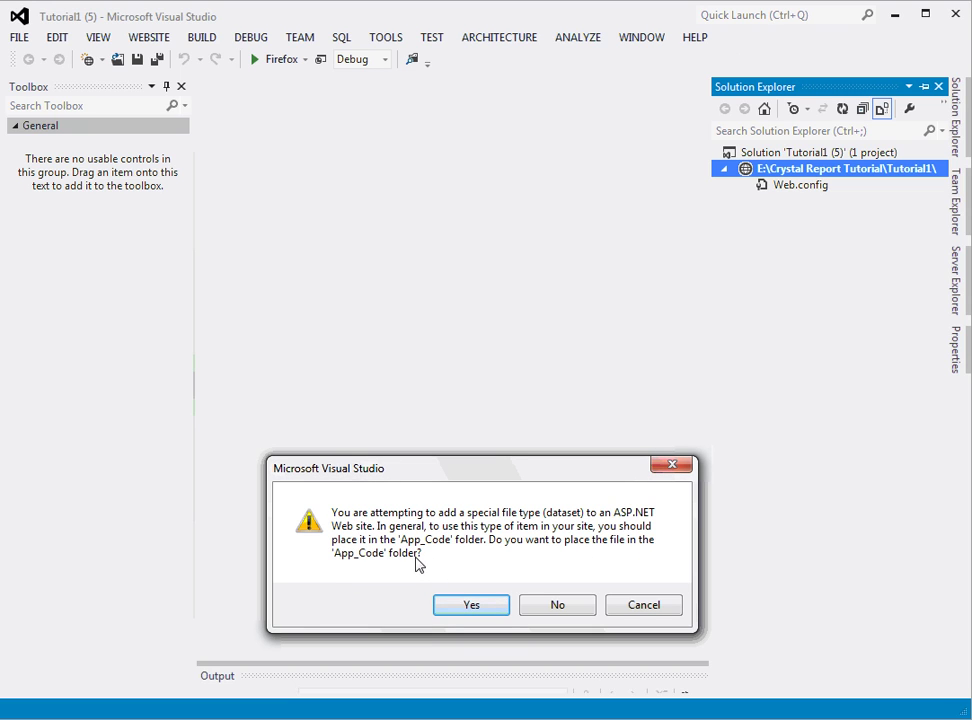
pyautogui.click(472, 605)
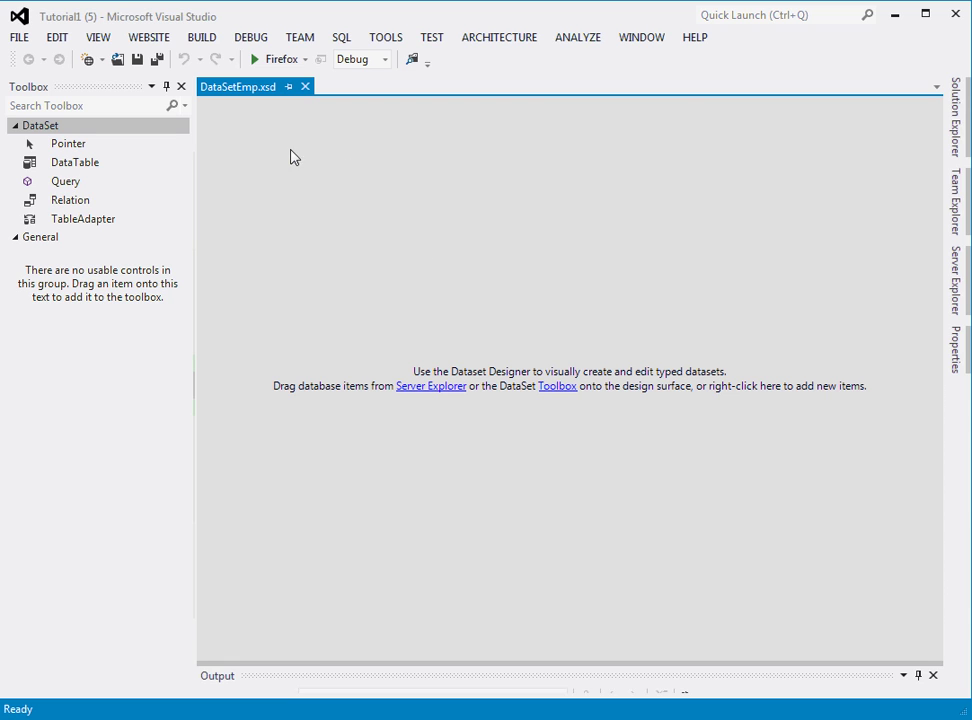
# Add a TableAdapter to the dataset using connection academy-pc.TACS.dbo, saved as TACSConnectionString, with SQL statements as the command type.
pyautogui.rightClick(338, 181)
pyautogui.rightClick(338, 181)
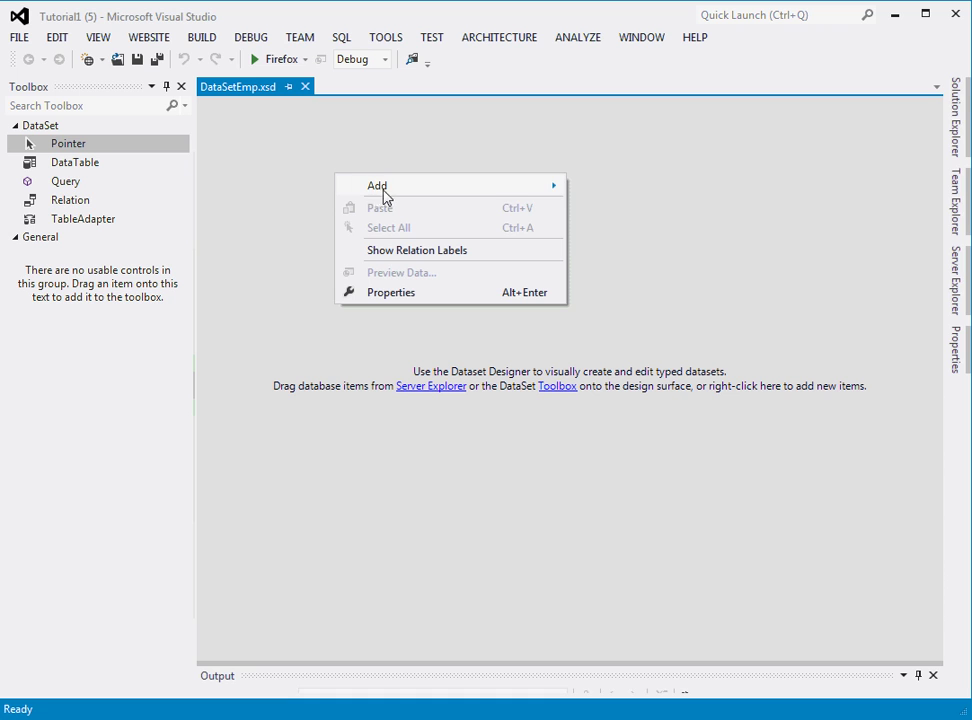
pyautogui.moveTo(390, 197)
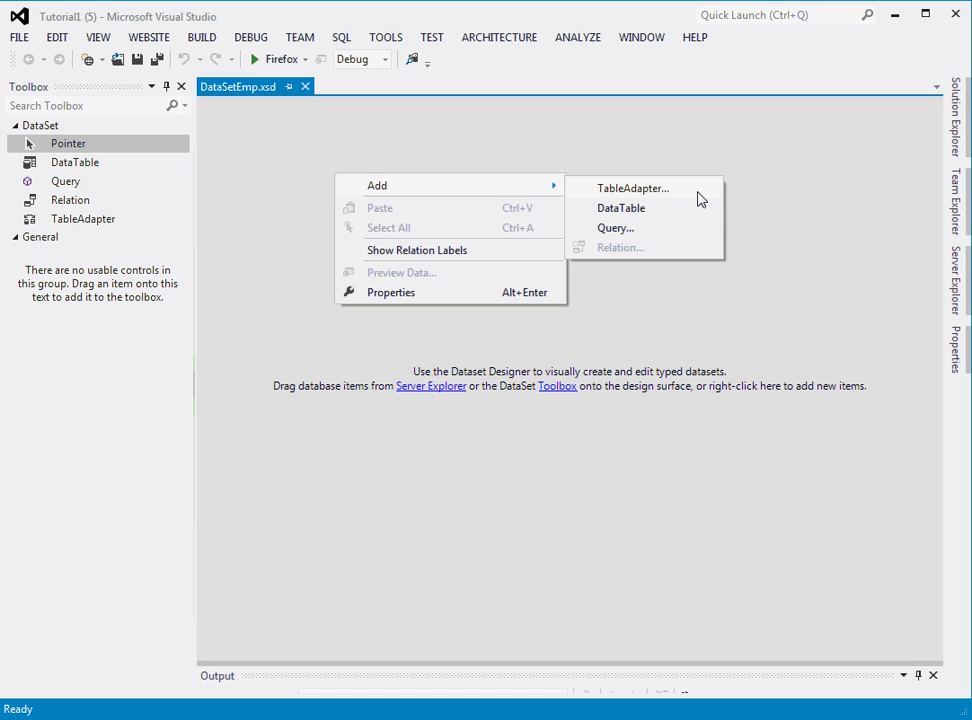
pyautogui.click(640, 189)
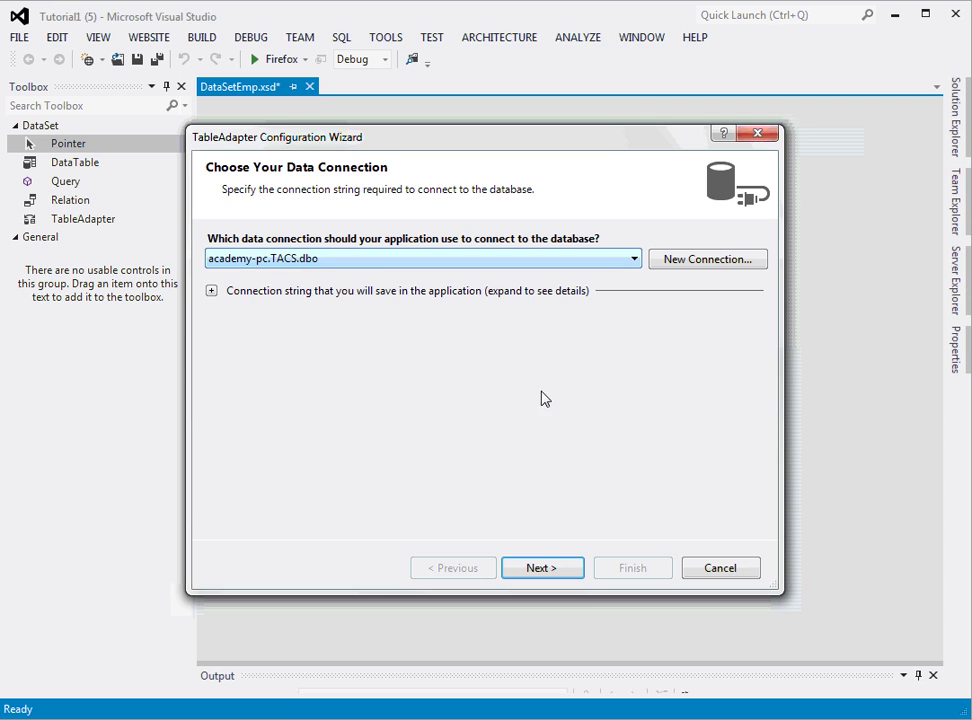
pyautogui.click(545, 570)
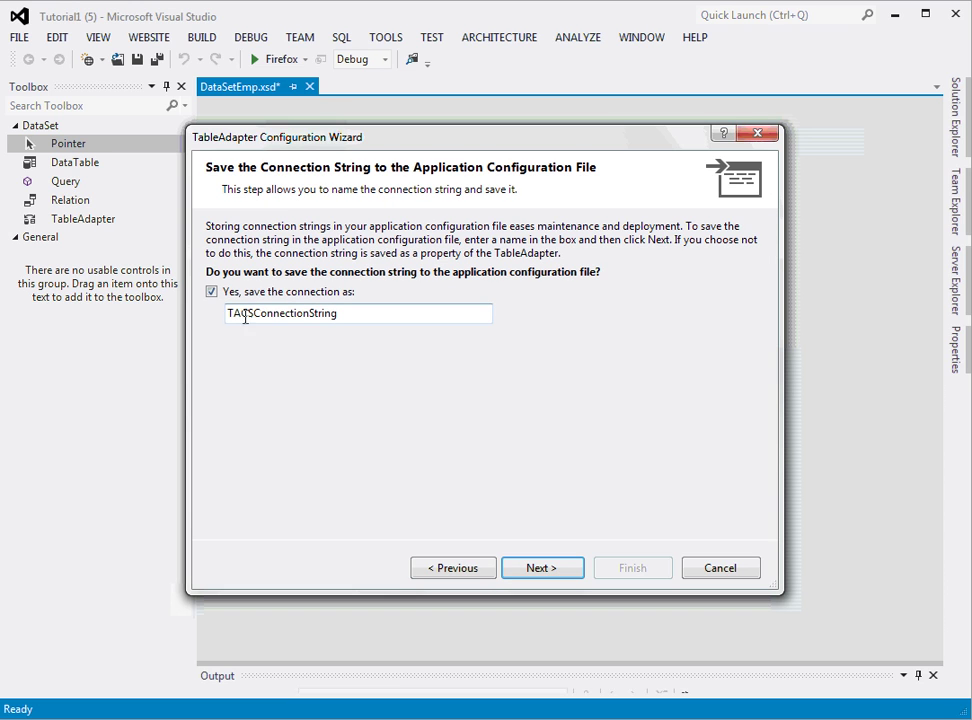
pyautogui.moveTo(230, 313); pyautogui.dragTo(356, 312)
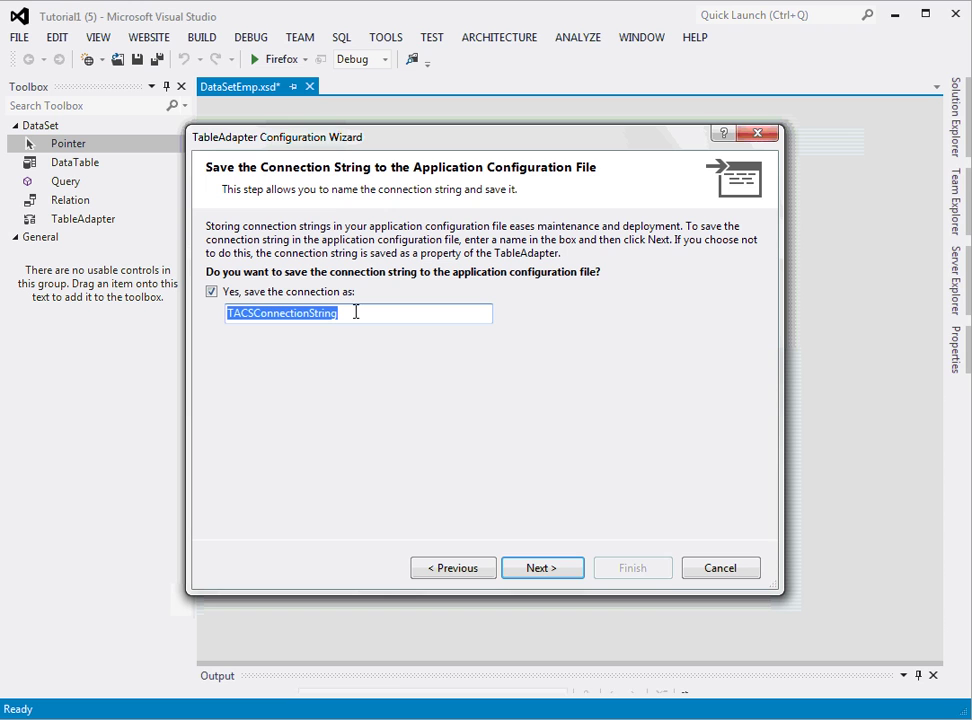
pyautogui.click(541, 568)
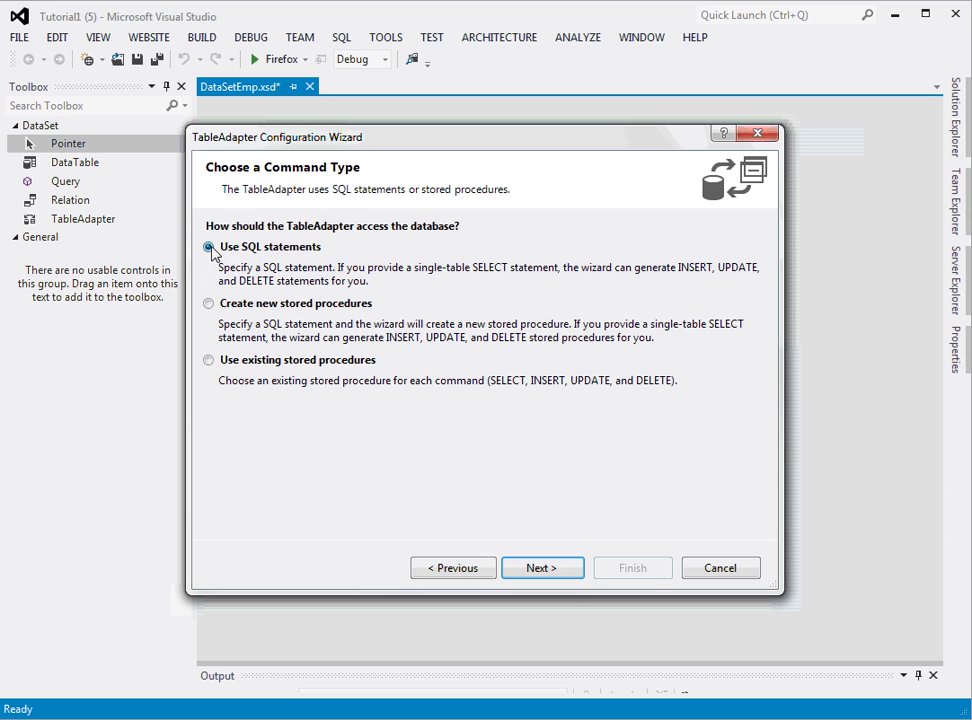
pyautogui.click(541, 568)
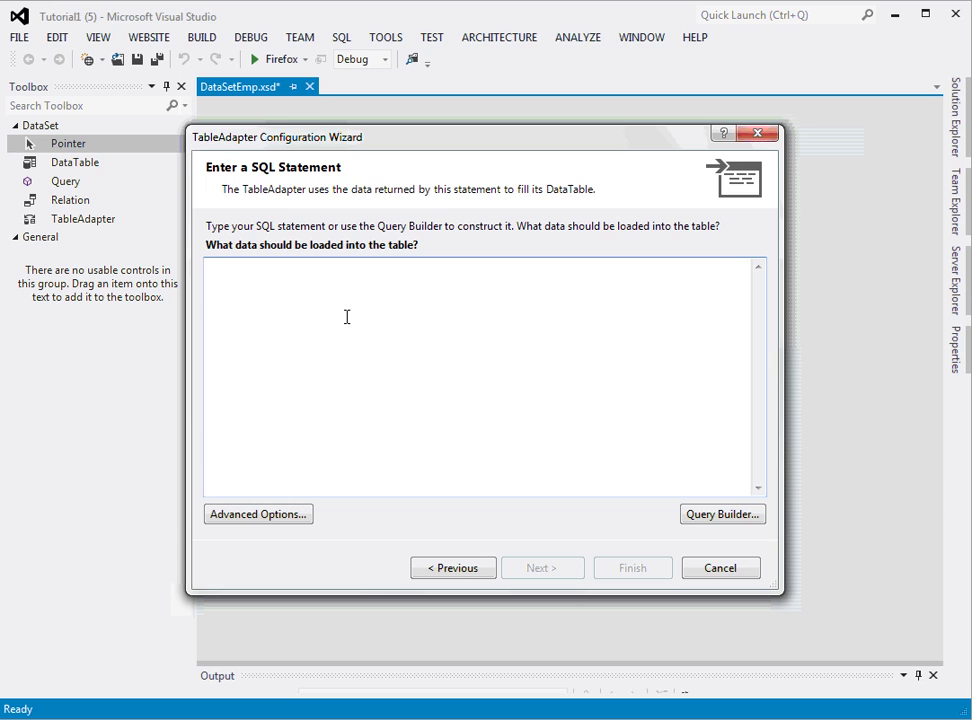
# Load the TableAdapter with the query "Select * from Employee" and finish it with the Fill, GetData and direct update methods.
pyautogui.write('Se')
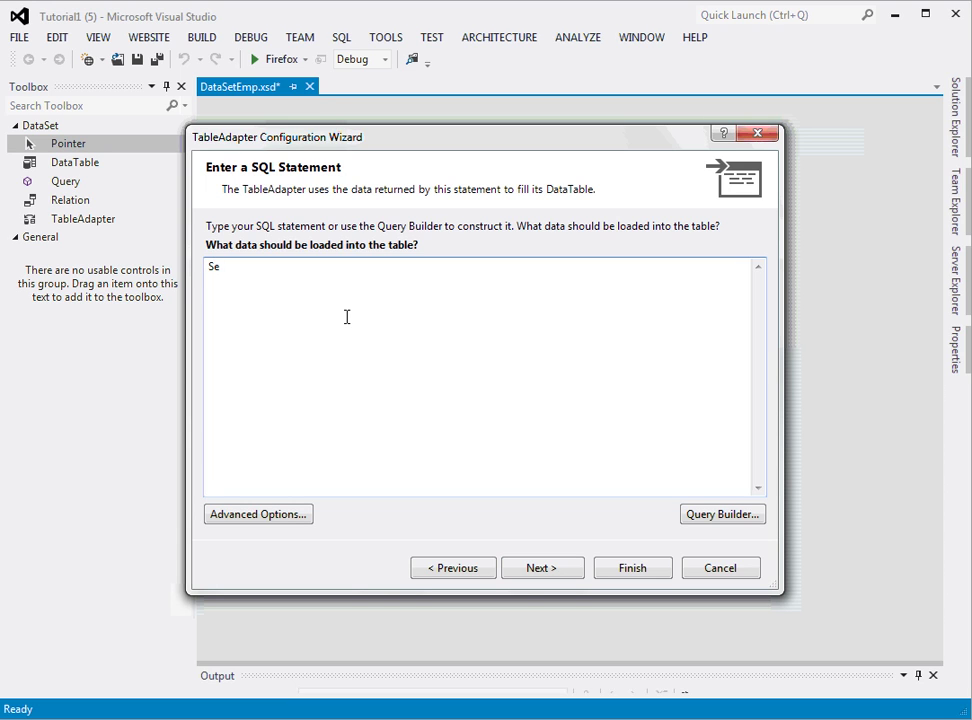
pyautogui.write('lect * from Employee')
pyautogui.moveTo(207, 267); pyautogui.dragTo(325, 267)
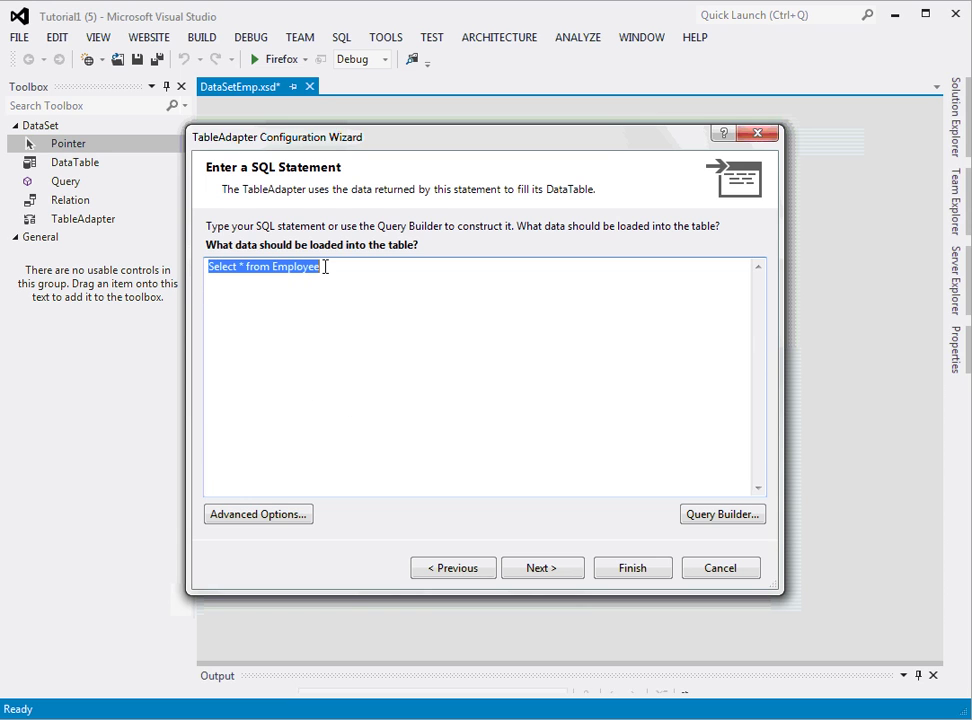
pyautogui.click(326, 269)
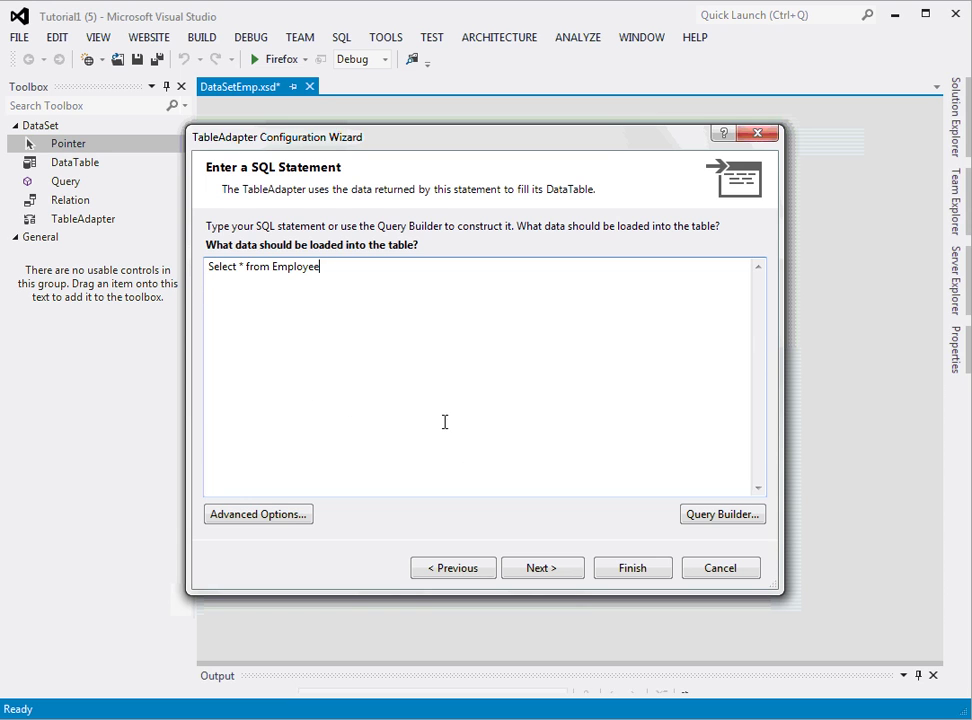
pyautogui.click(545, 568)
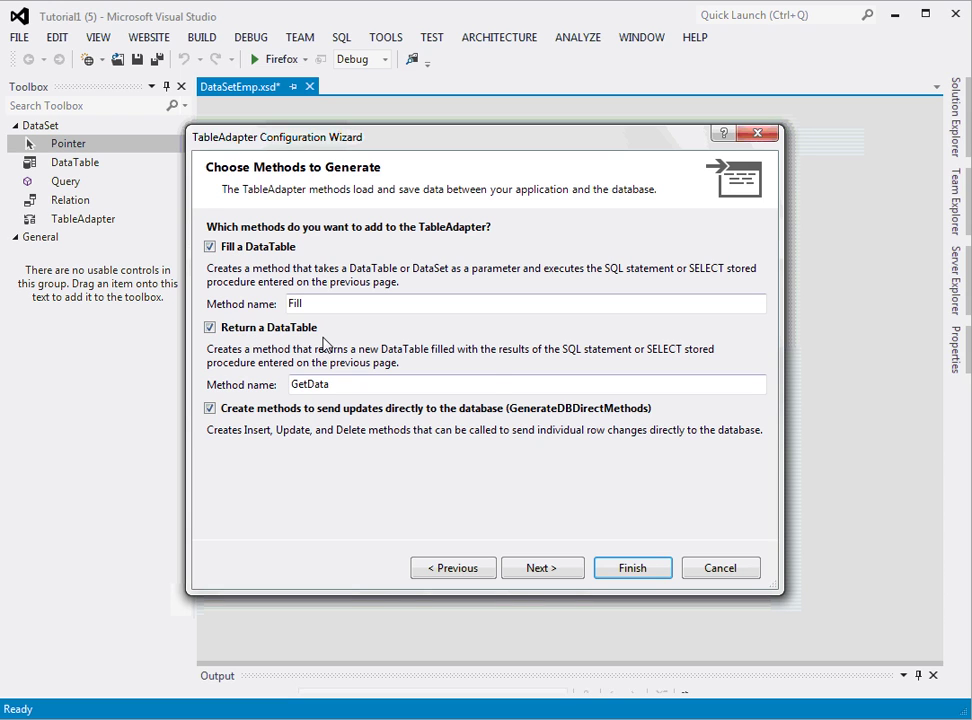
pyautogui.click(564, 574)
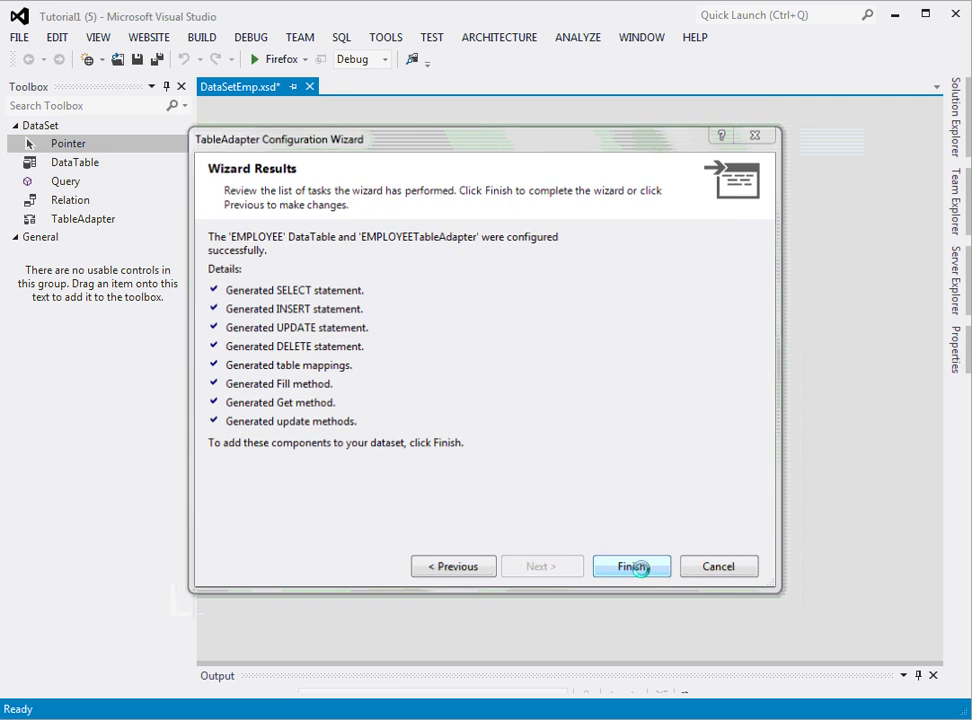
pyautogui.click(636, 568)
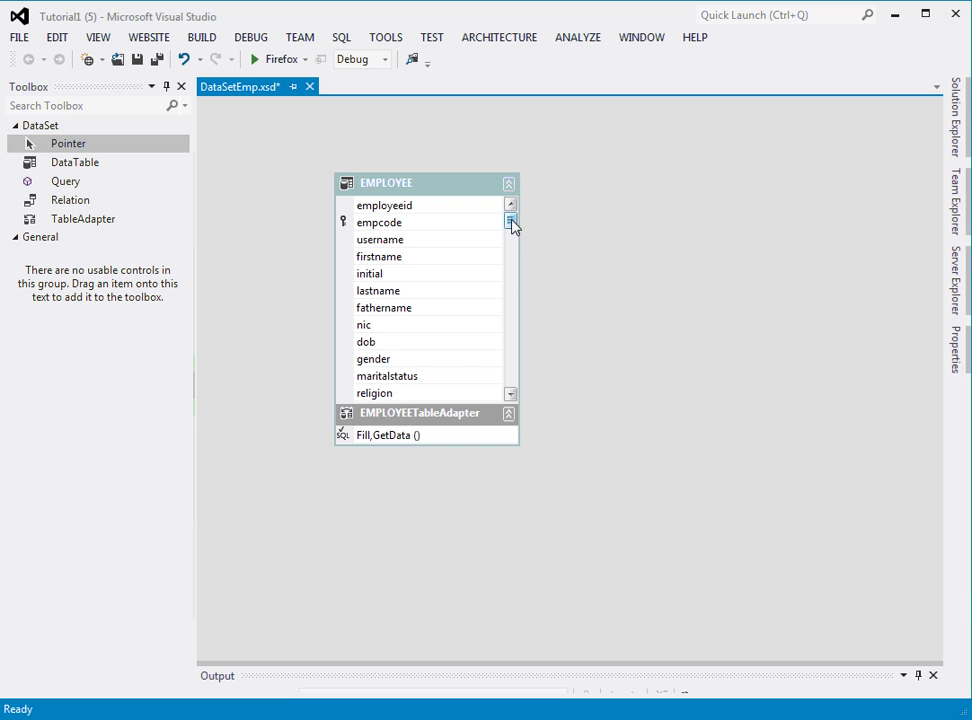
# Preview the data returned by the EMPLOYEETableAdapter's Fill,GetData () query, examine the result rows and close the preview.
pyautogui.moveTo(511, 224)
pyautogui.mouseDown()
pyautogui.moveTo(521, 319)
pyautogui.moveTo(514, 395)
pyautogui.moveTo(515, 222)
pyautogui.mouseUp()
pyautogui.moveTo(388, 445)
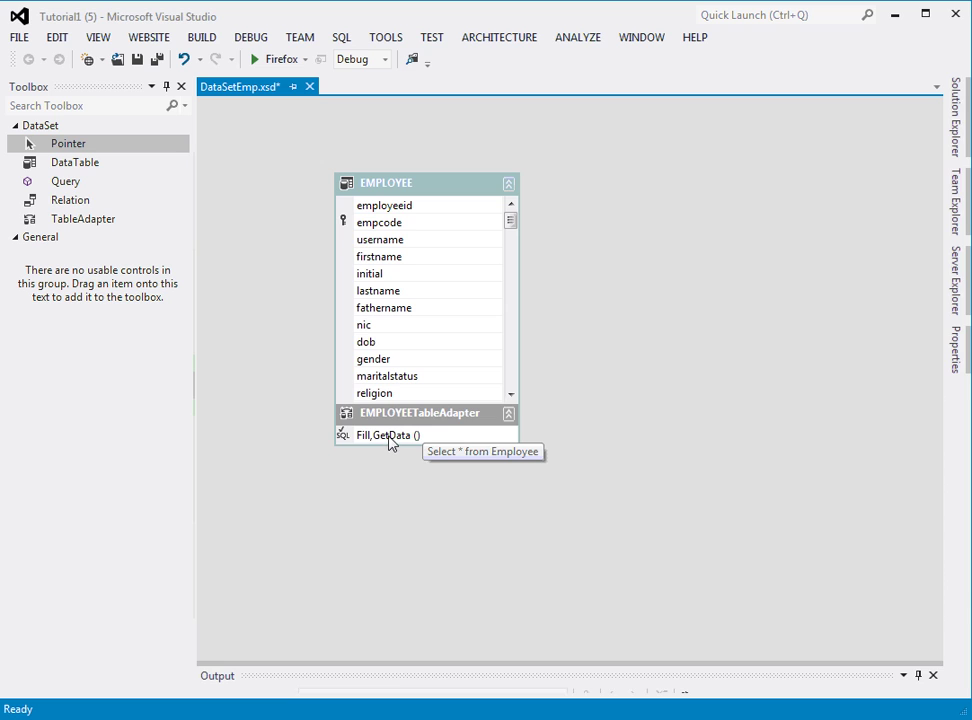
pyautogui.rightClick(390, 440)
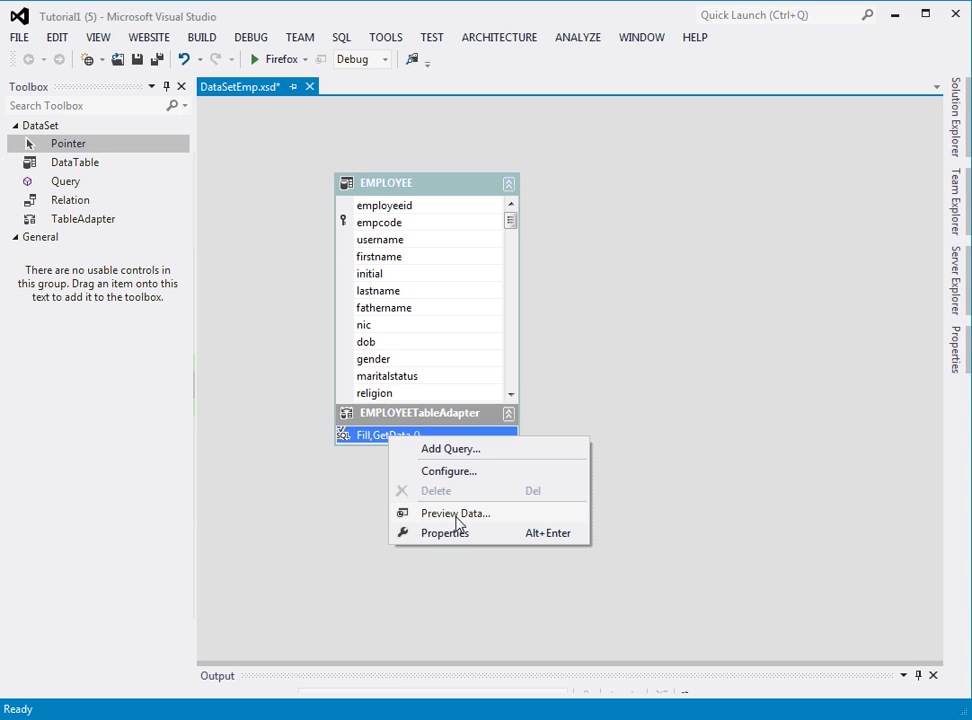
pyautogui.click(501, 516)
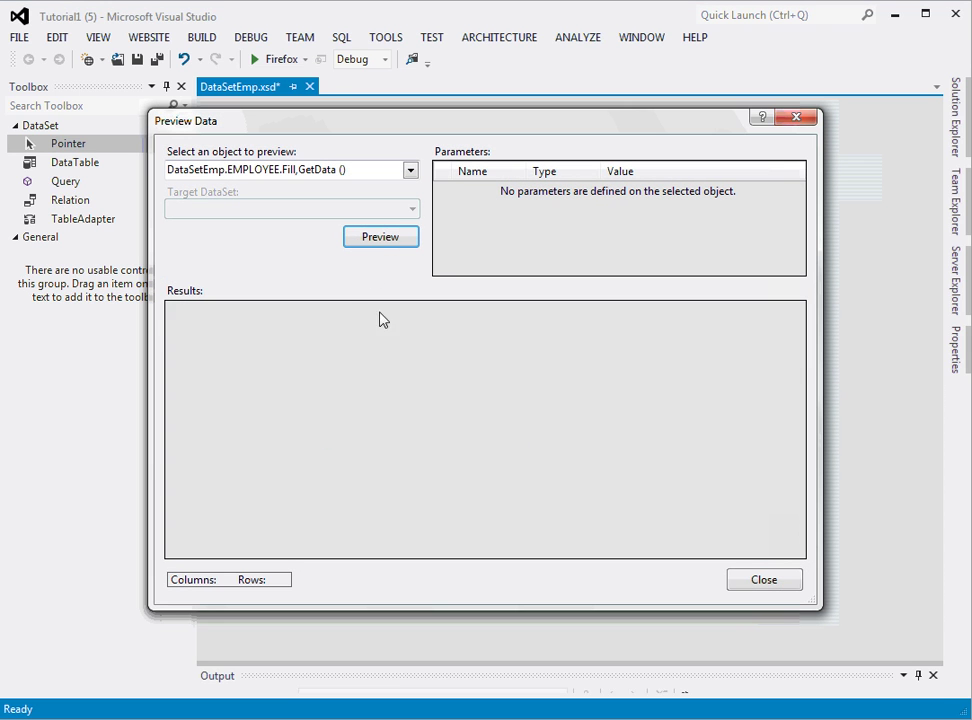
pyautogui.click(387, 241)
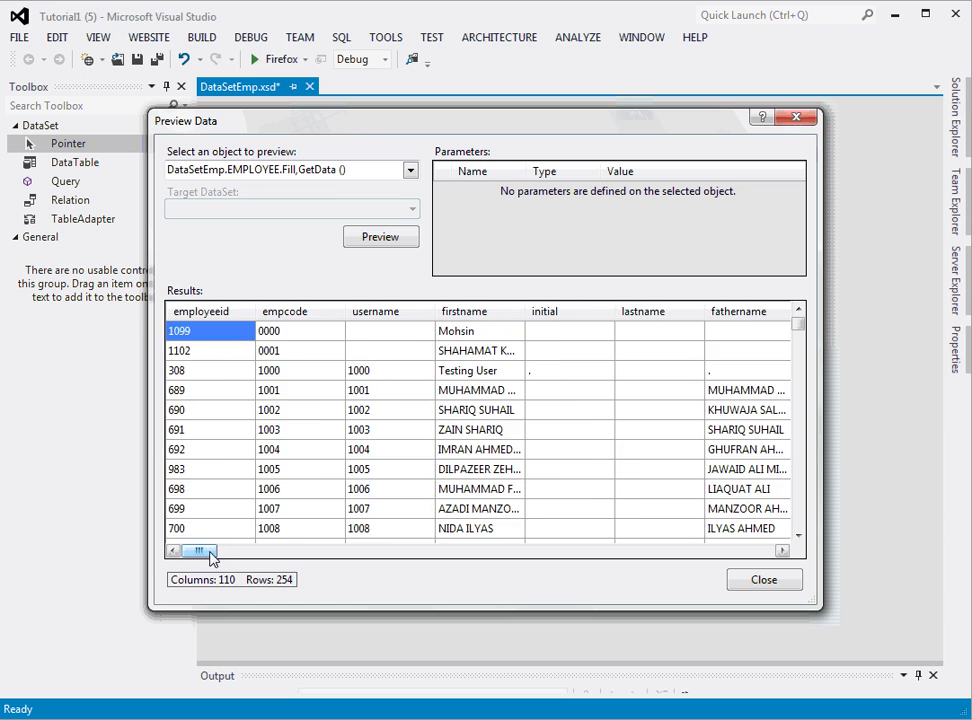
pyautogui.moveTo(199, 551); pyautogui.dragTo(207, 578)
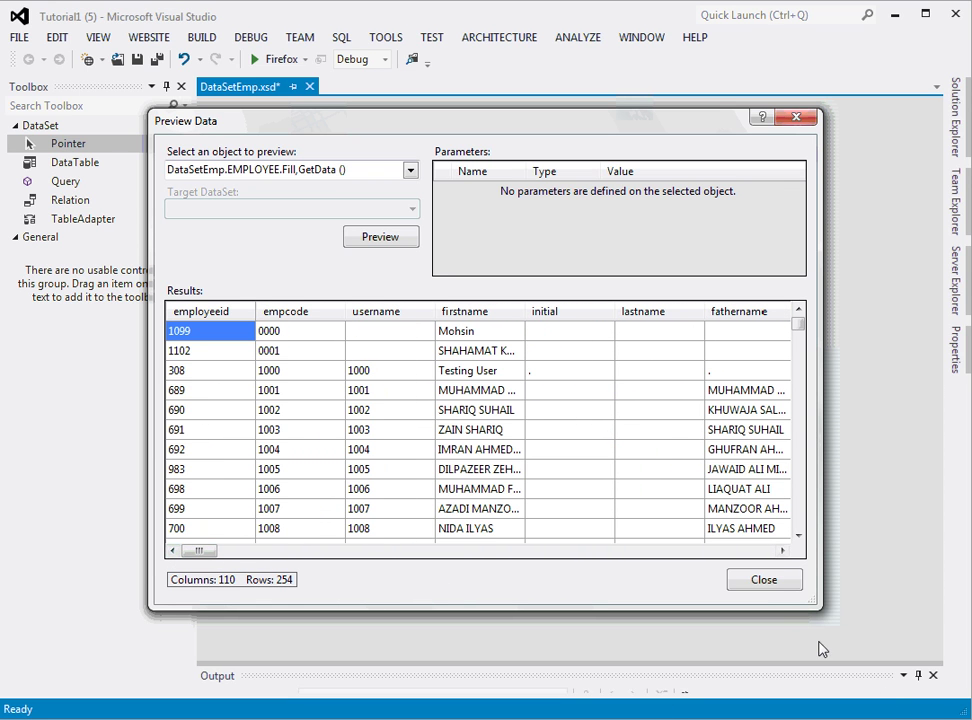
pyautogui.click(764, 582)
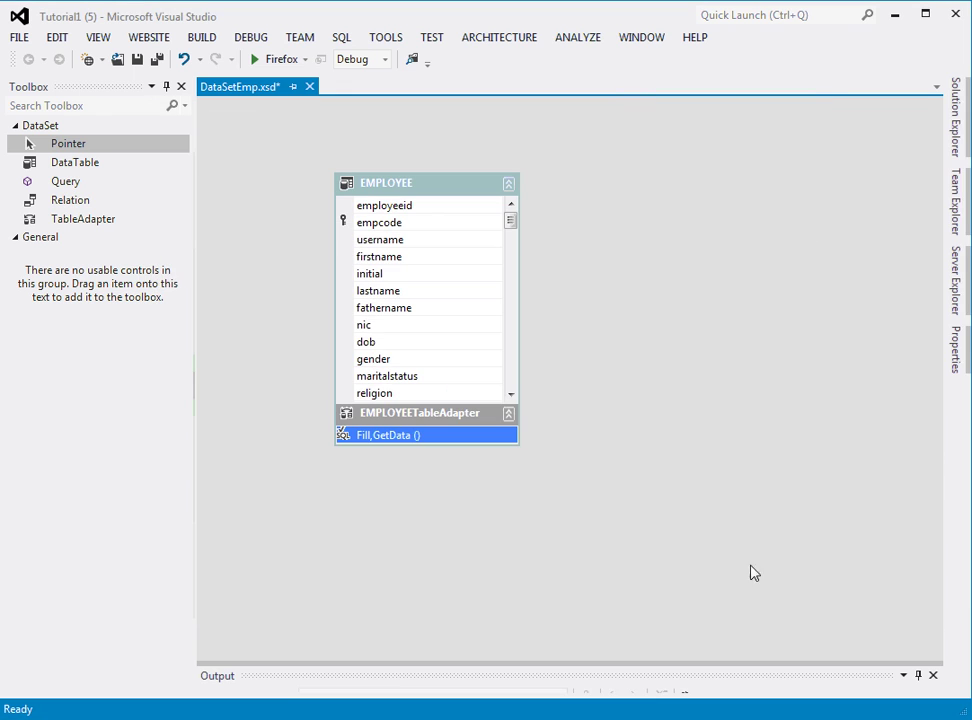
# Select DataSetEmp.xsd in the site's App_Code folder and switch to the browser to review Step 2 in SAP Crystal Reports Tutorial.pdf.
pyautogui.click(955, 115)
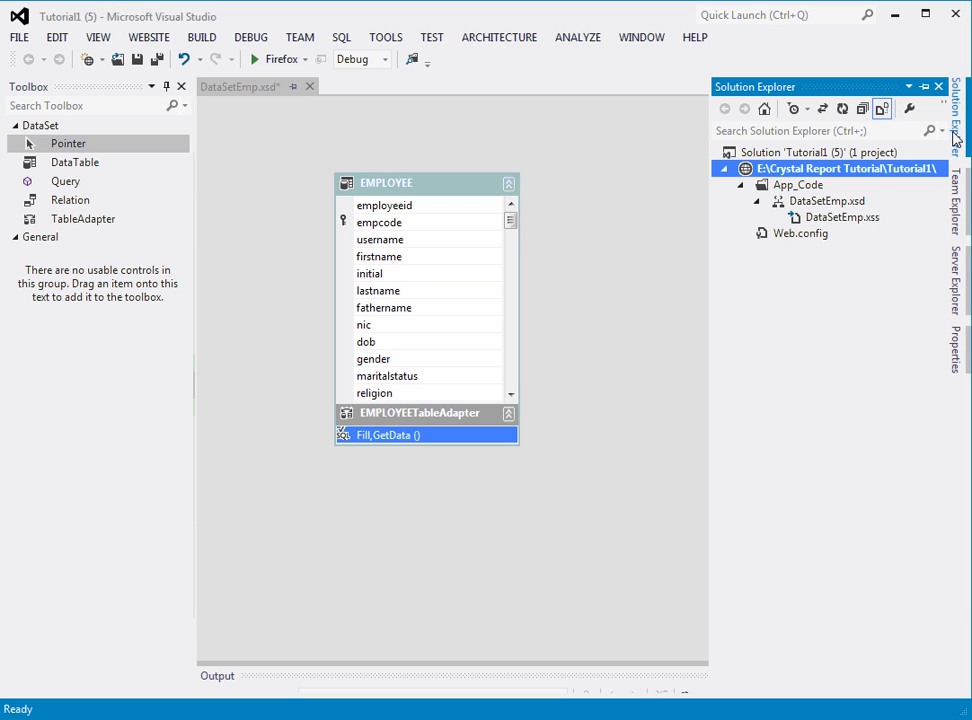
pyautogui.click(806, 203)
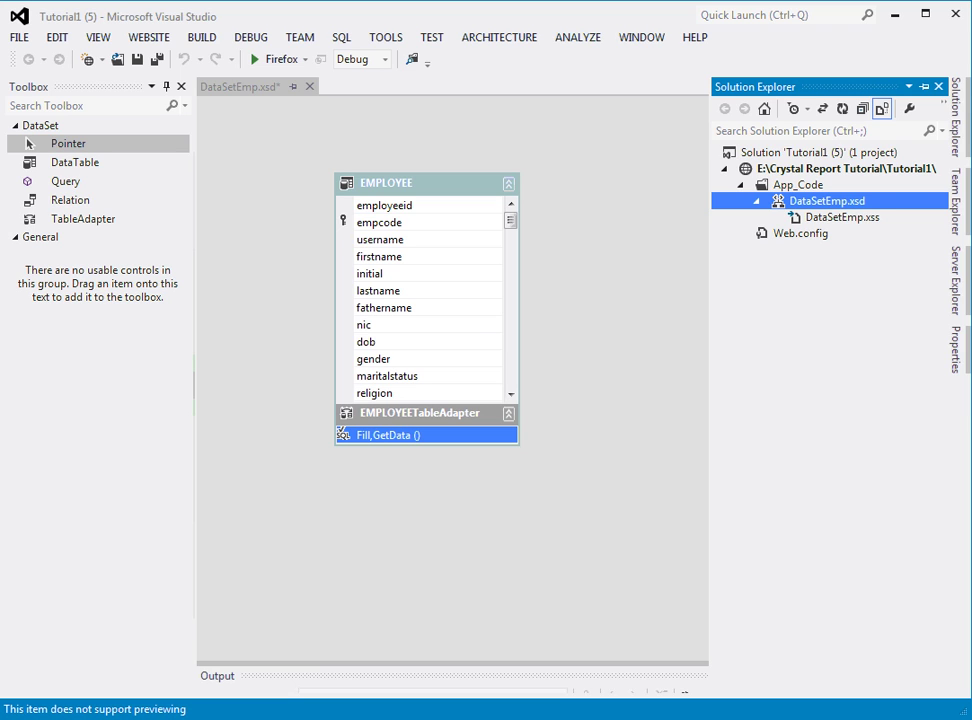
pyautogui.hotkey('alt', 'Tab')
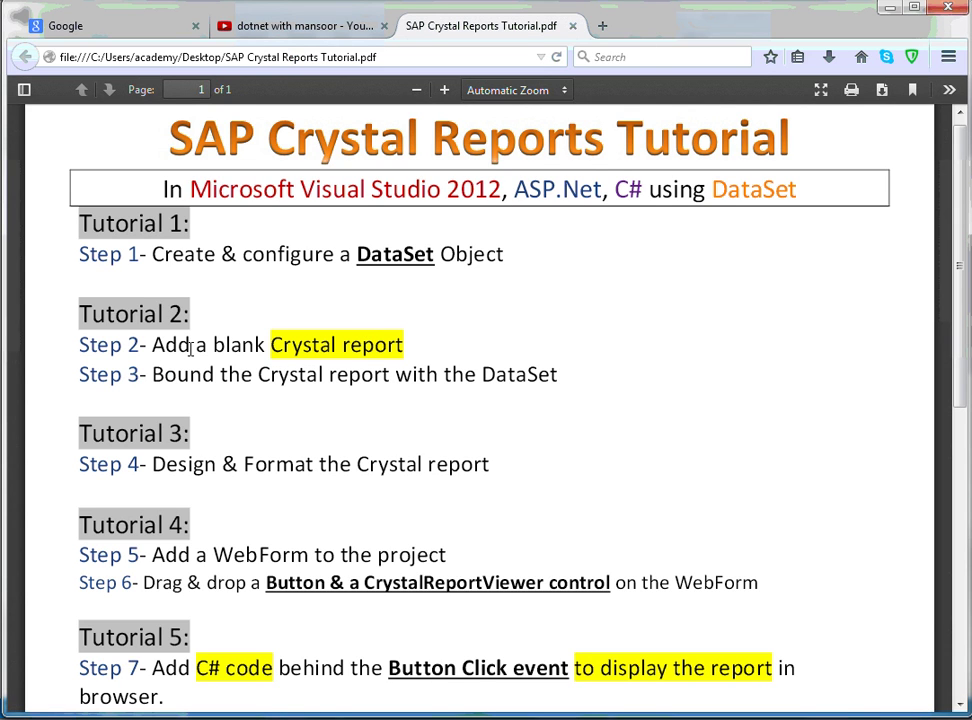
pyautogui.doubleClick(190, 347)
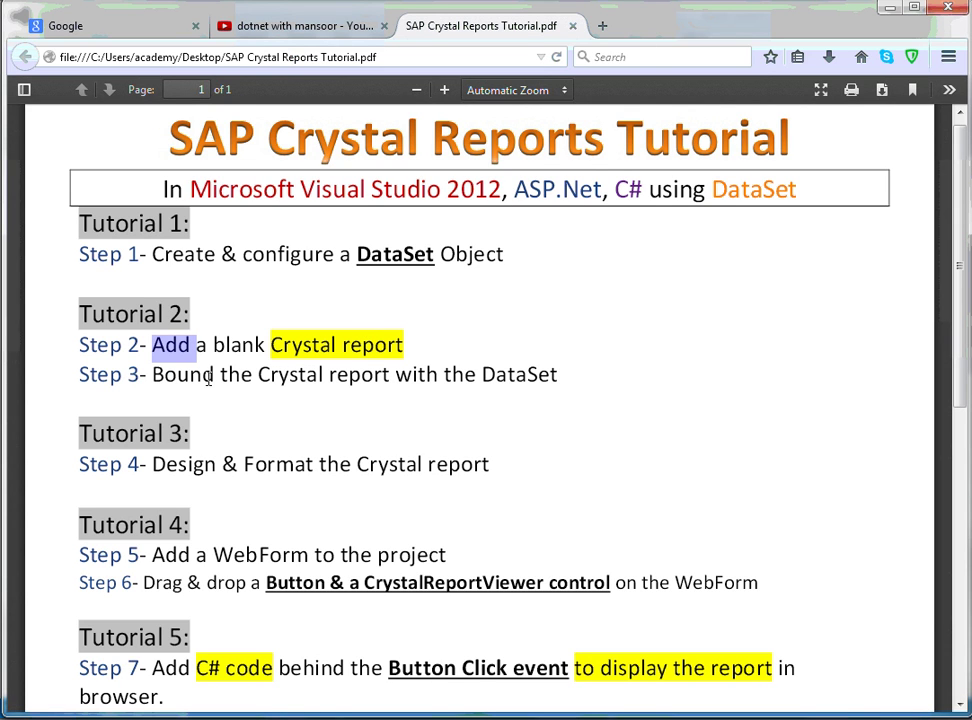